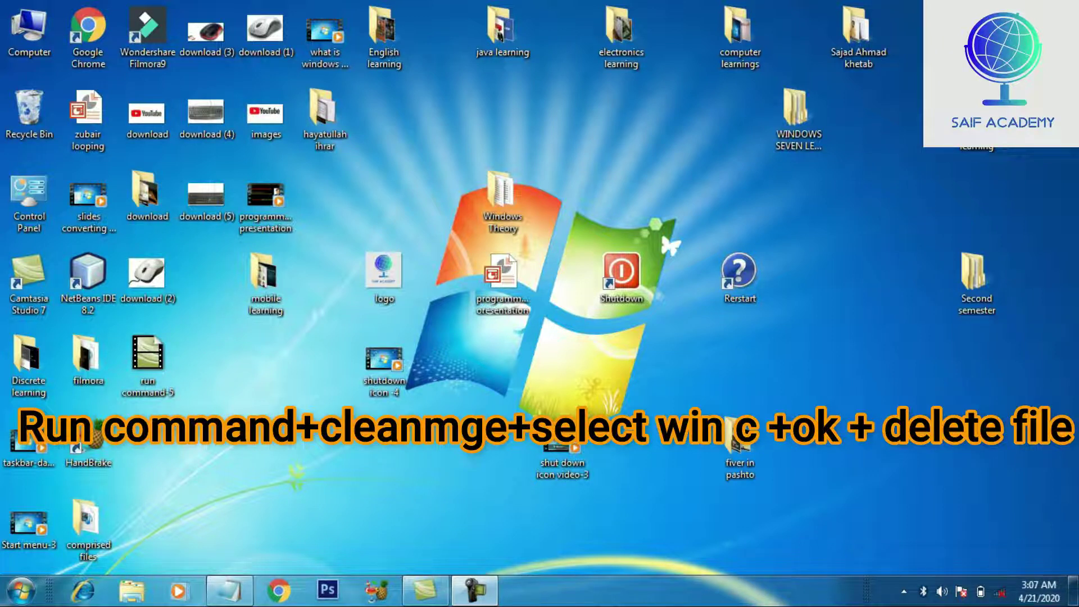
# Launch Disk Cleanup with the run command cleanmgr.
pyautogui.press('super+r')
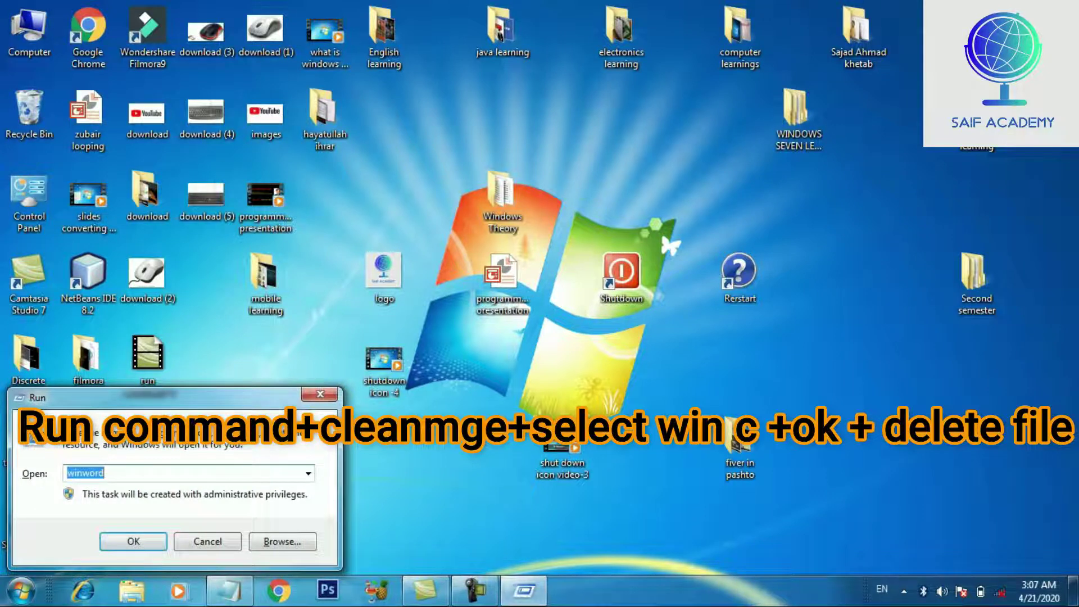
pyautogui.press('BackSpace')
pyautogui.write('cle')
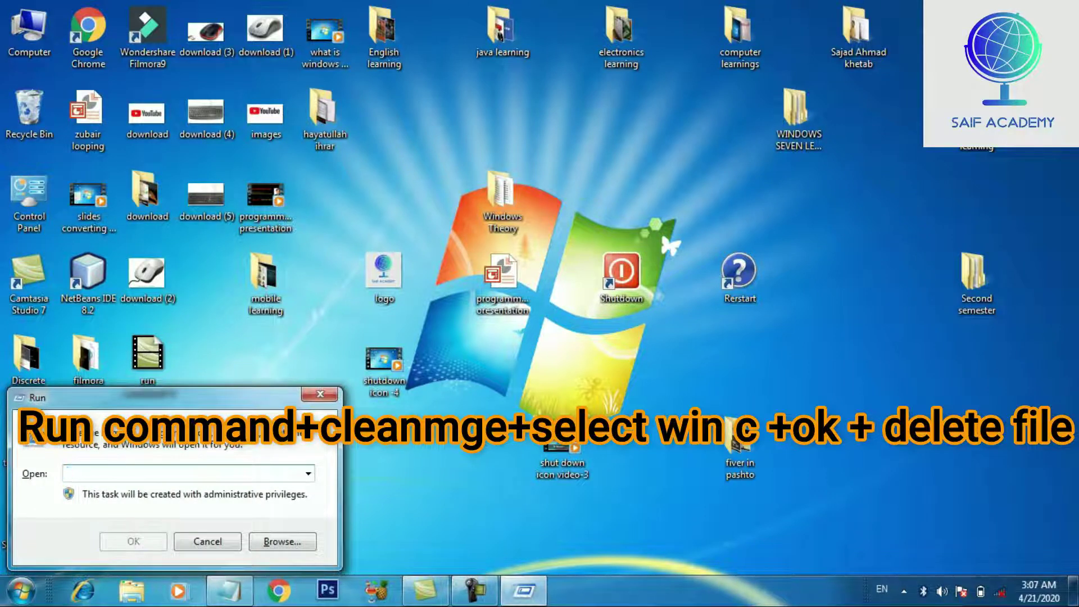
pyautogui.write('an')
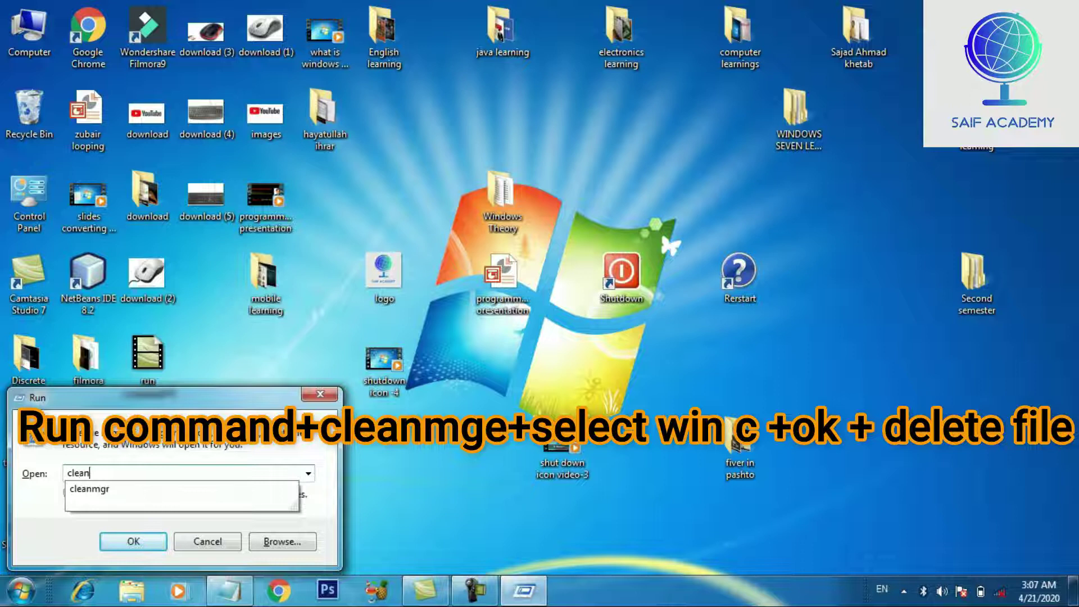
pyautogui.write('mgr')
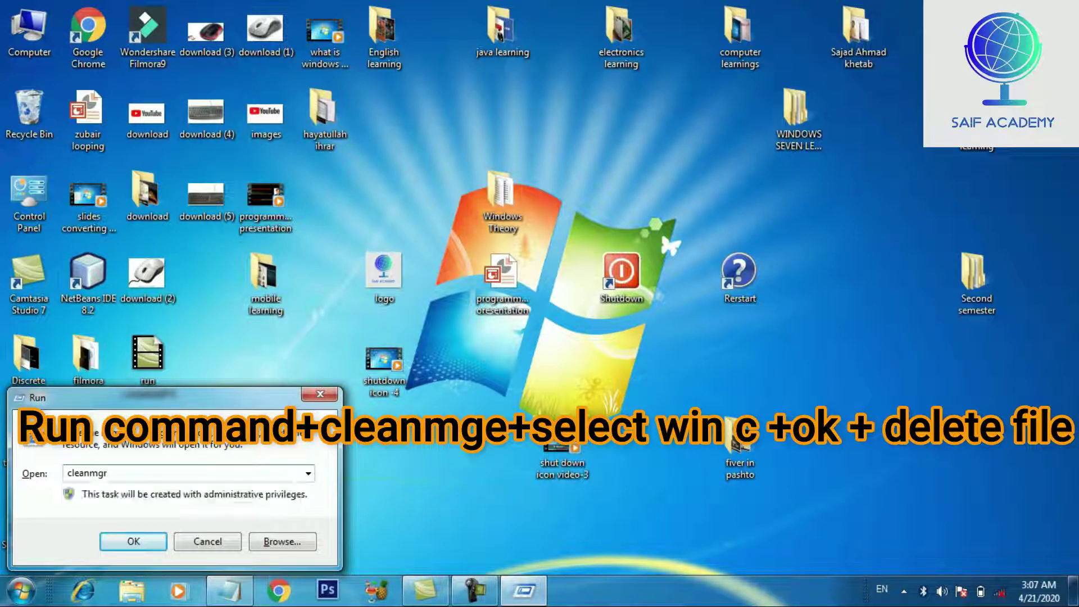
pyautogui.press('Return')
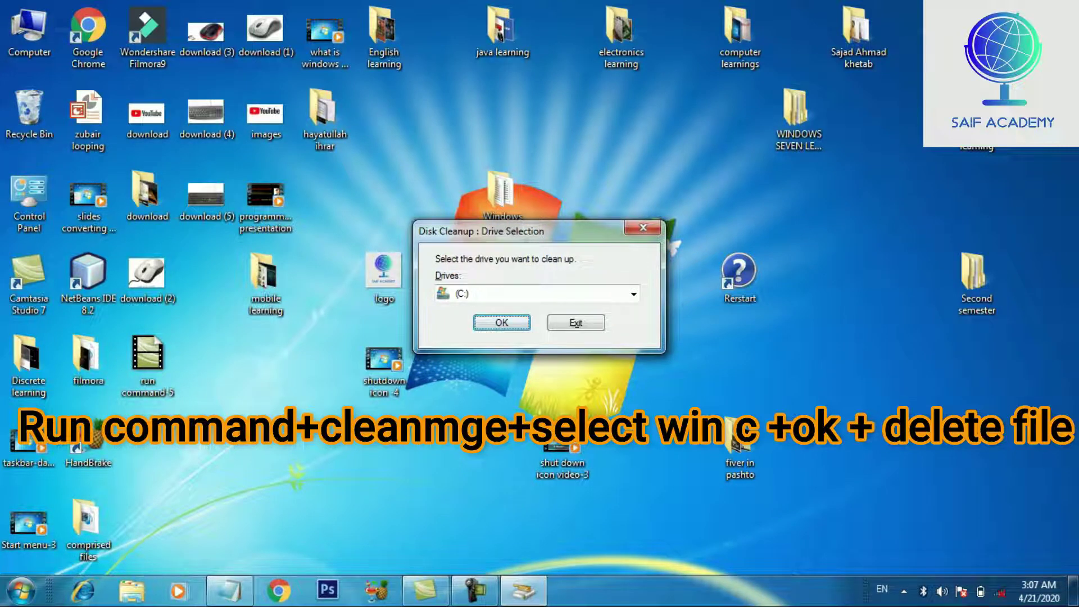
# Choose drive C: as the drive to clean up and start its scan.
pyautogui.click(634, 293)
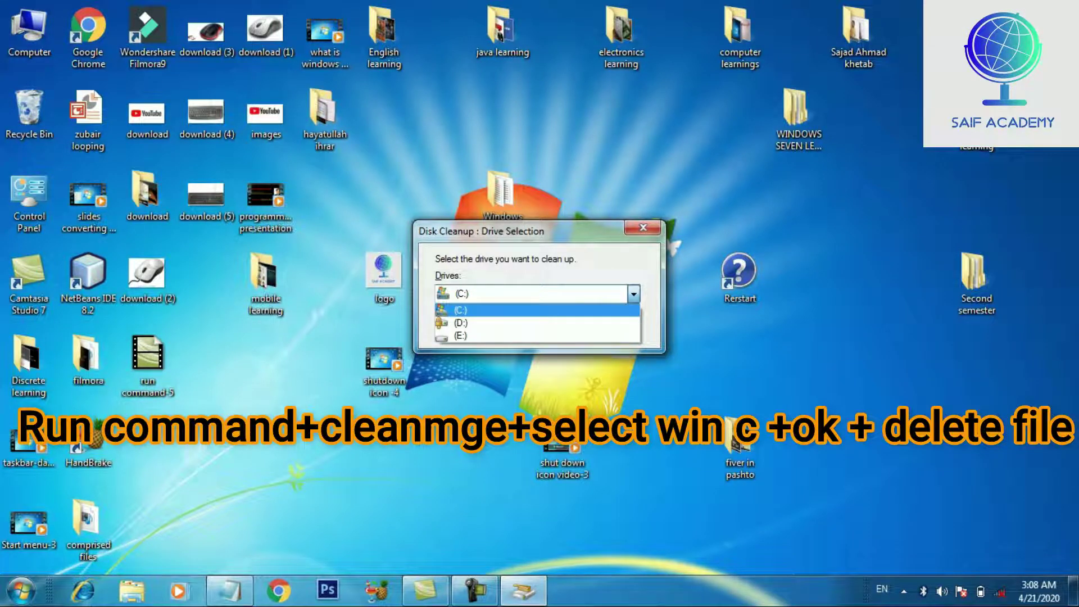
pyautogui.click(633, 294)
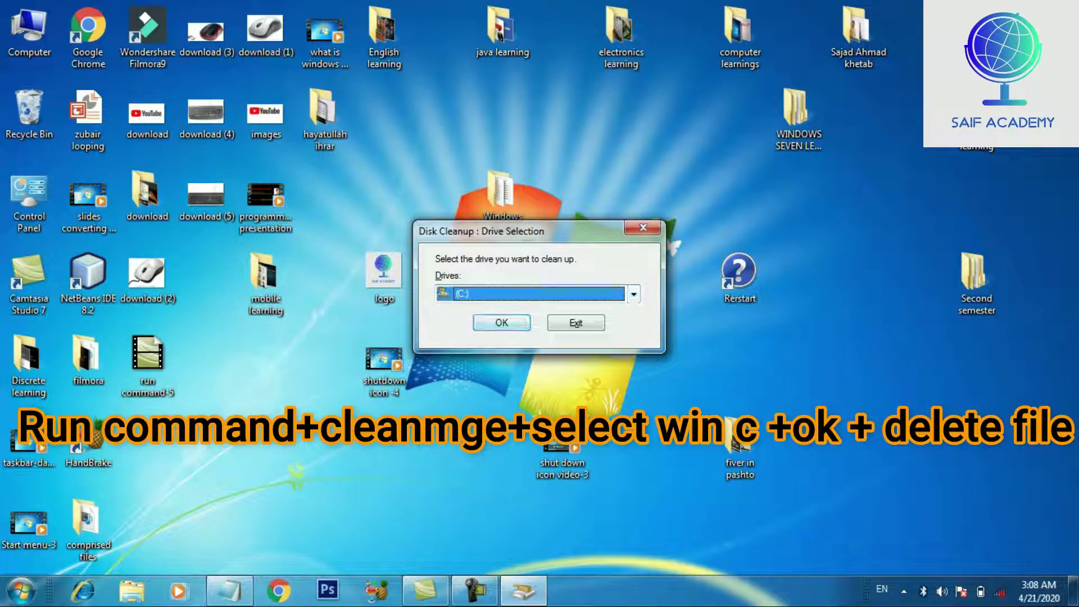
pyautogui.press('Return')
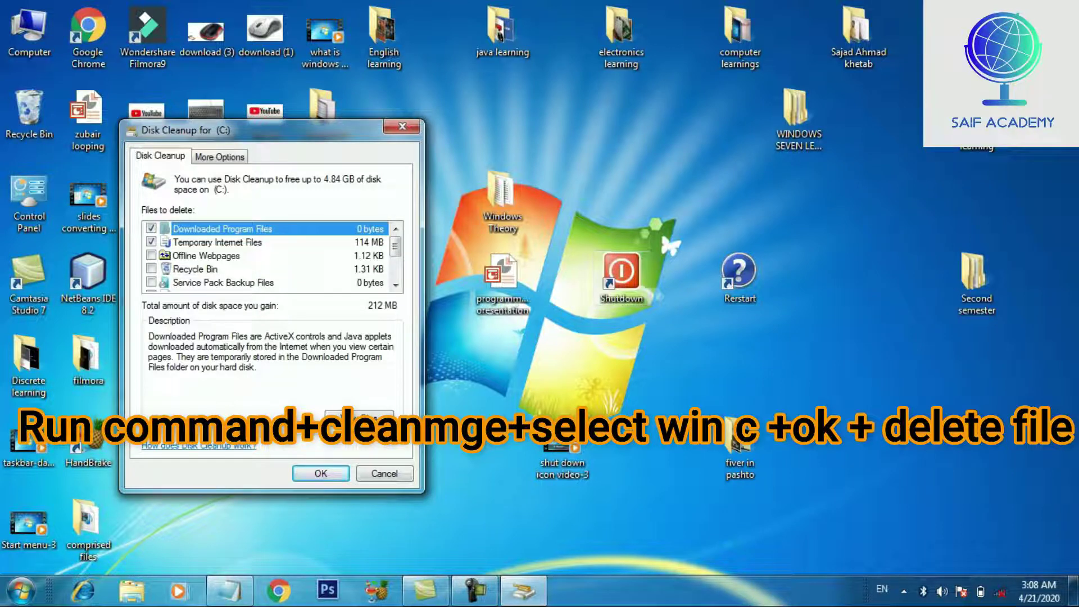
# Refresh the desktop and start the cleanup of drive C: with the preselected file categories.
pyautogui.rightClick(793, 100)
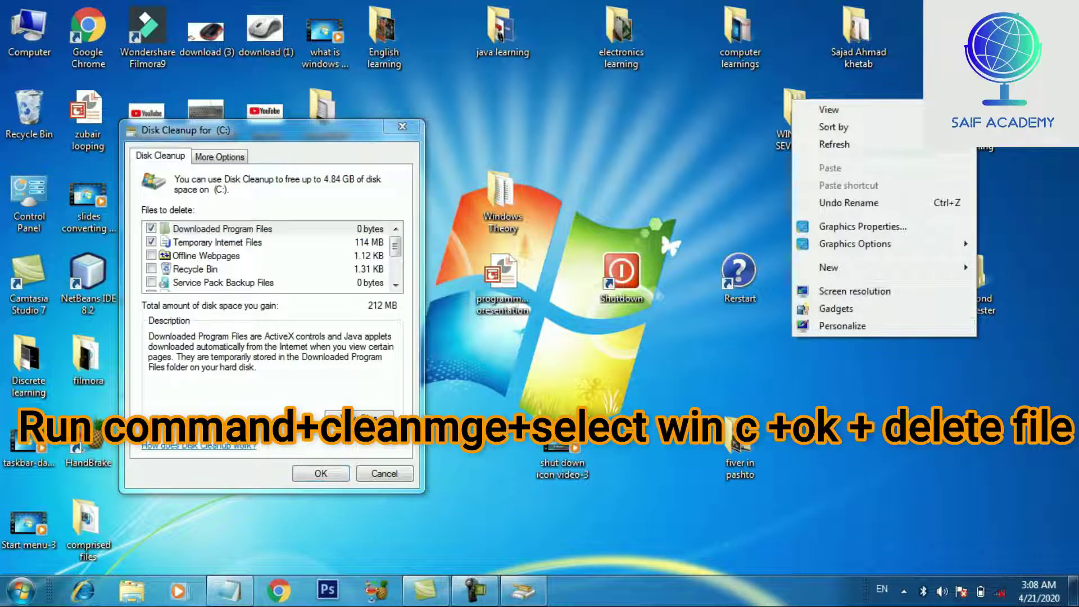
pyautogui.click(834, 144)
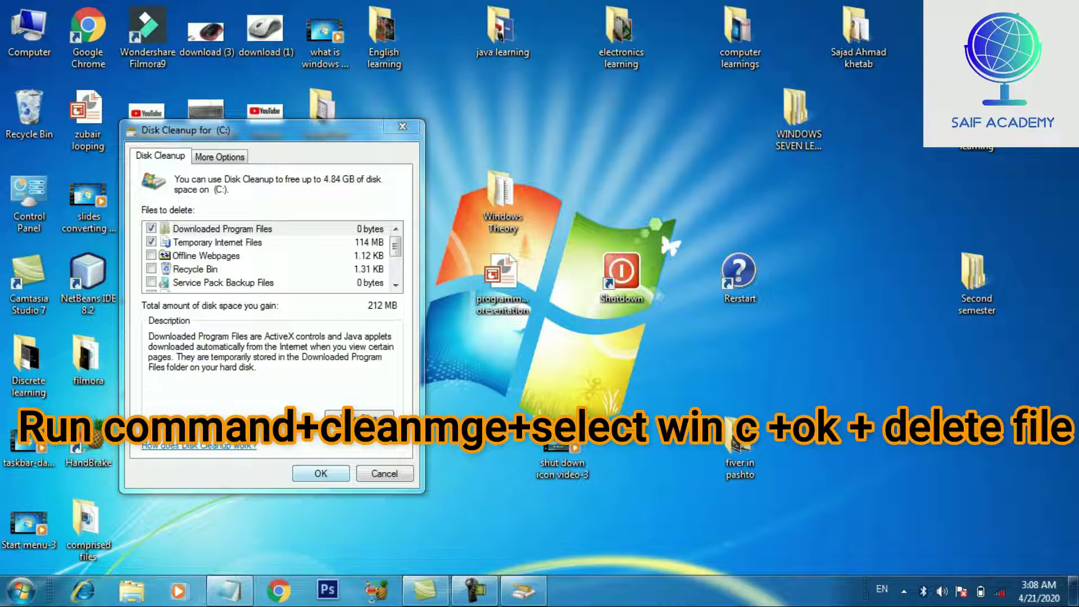
pyautogui.press('Return')
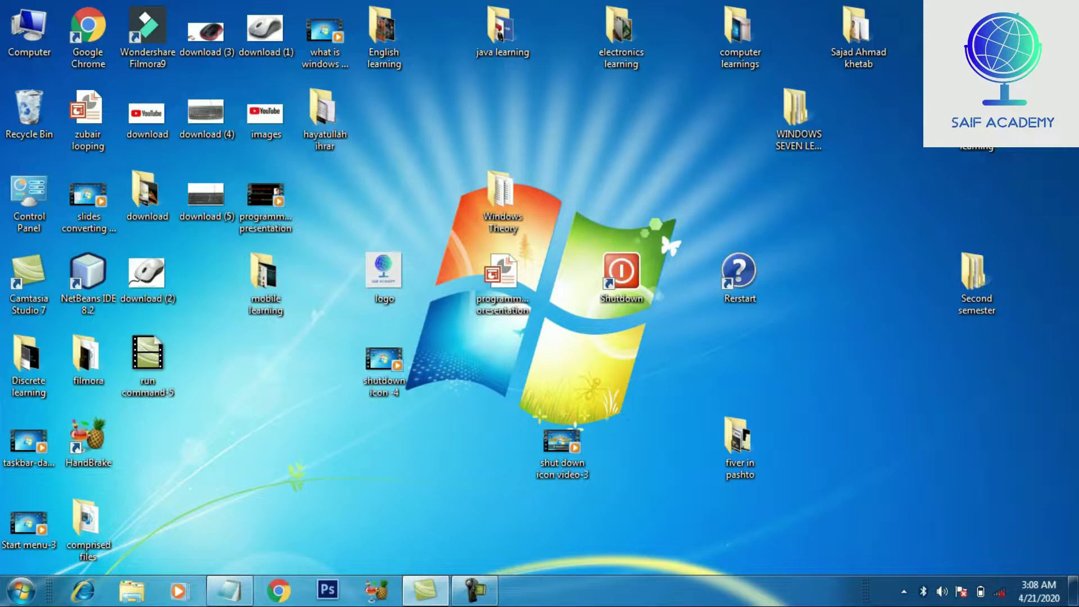
# Refresh the desktop and run the tree command from the Run dialog.
pyautogui.rightClick(395, 192)
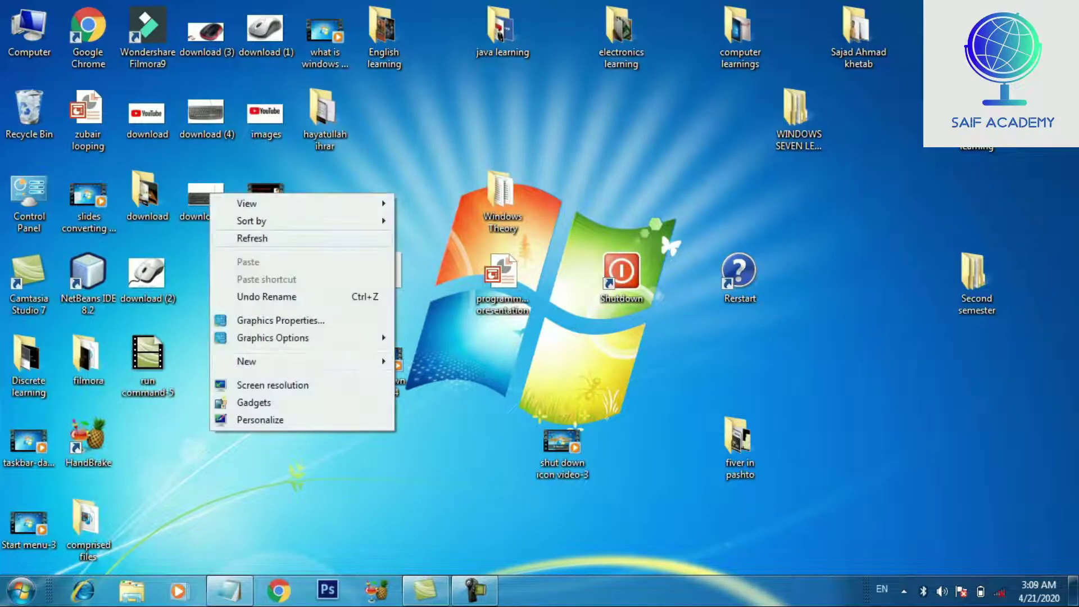
pyautogui.click(348, 238)
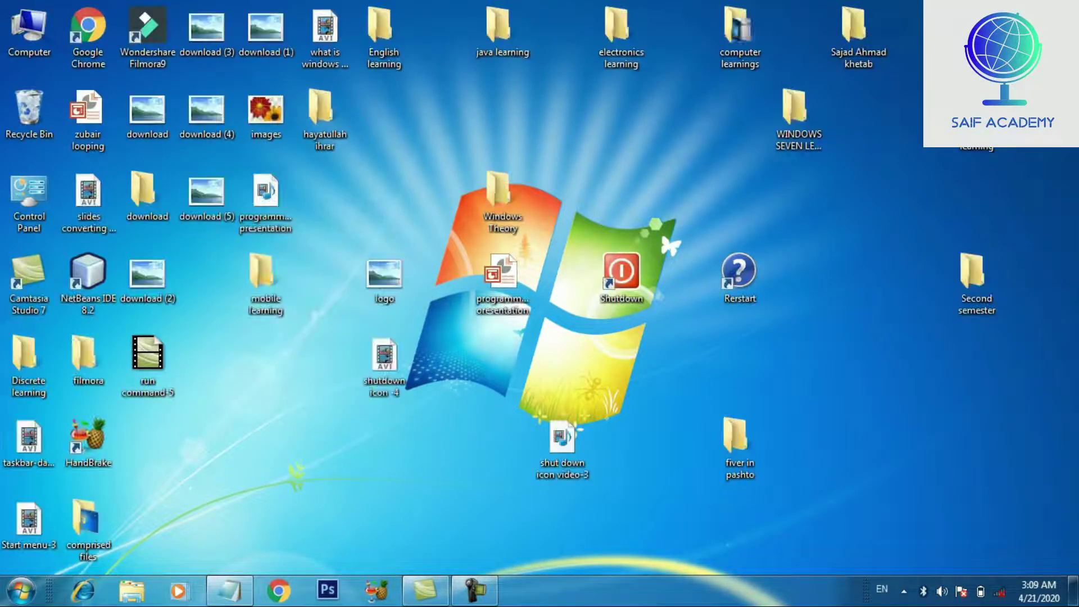
pyautogui.press('super+r')
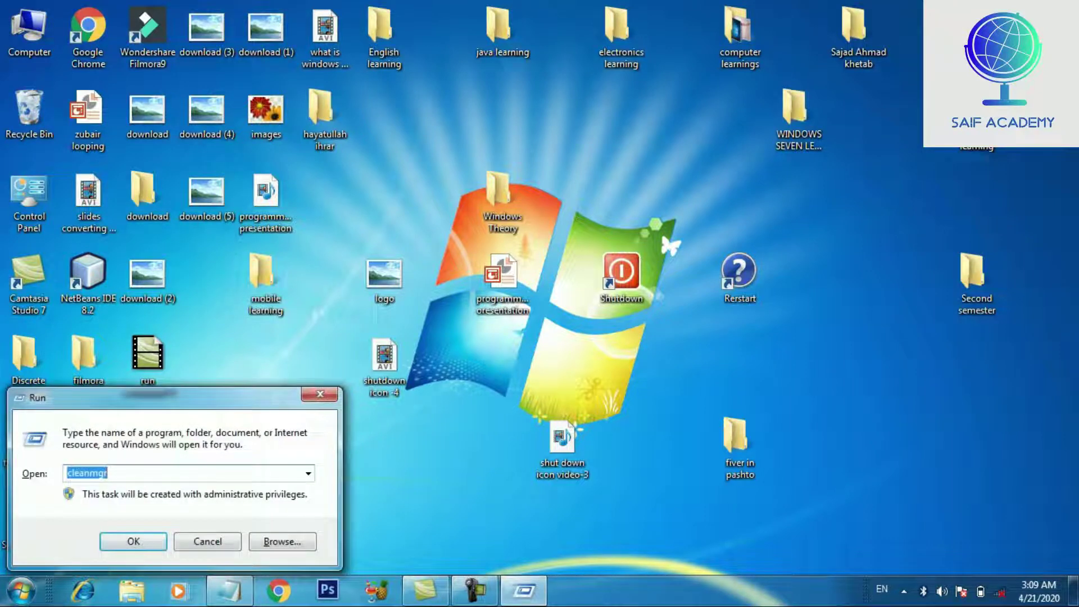
pyautogui.press('BackSpace')
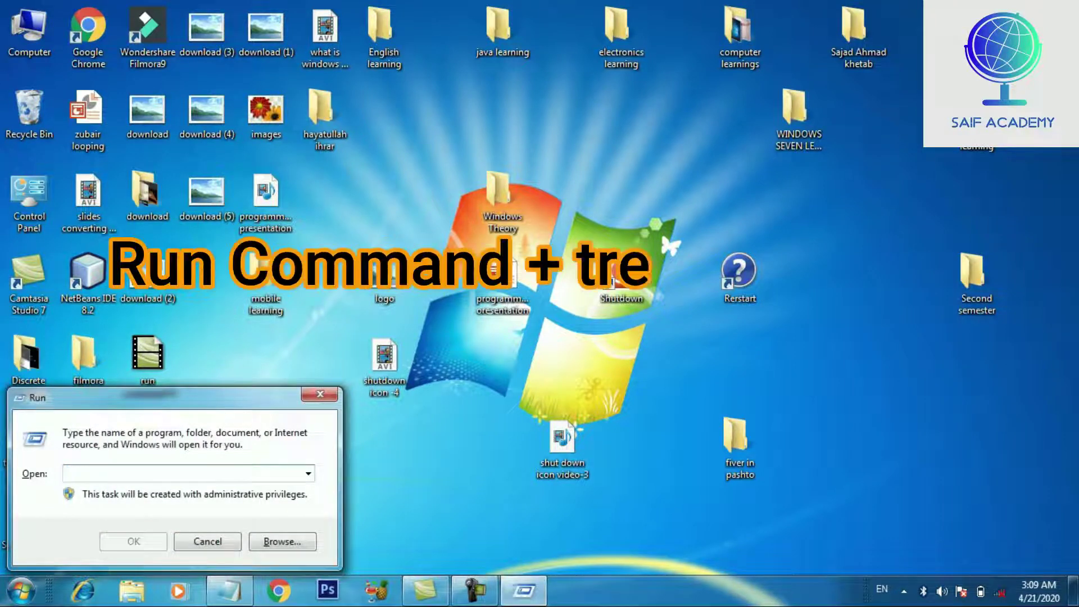
pyautogui.write('tree')
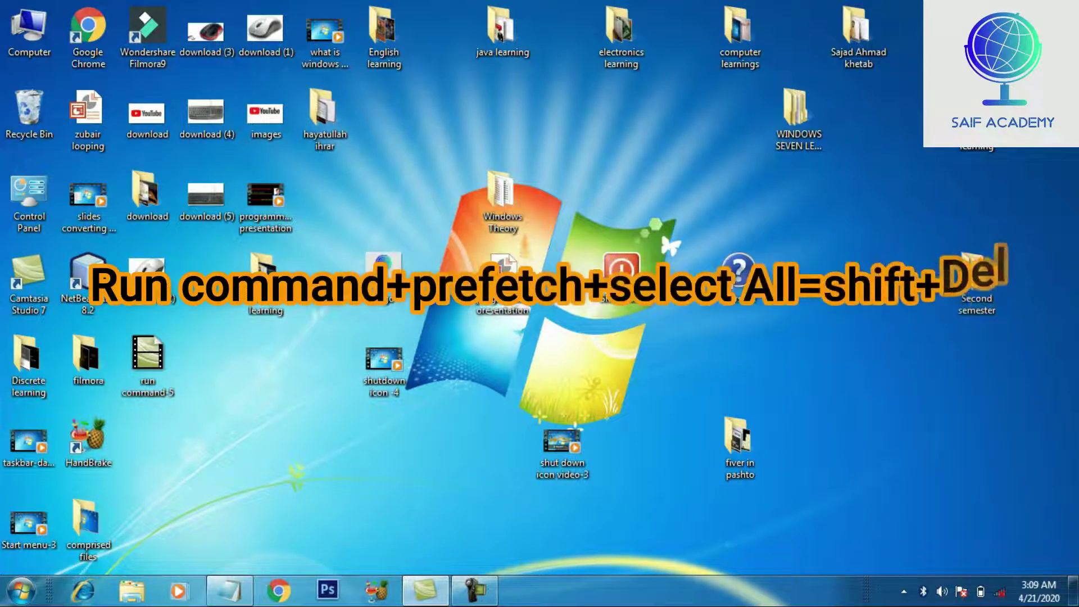
# Open the Windows Prefetch folder with the run command prefetch and look through its file list.
pyautogui.press('super+r')
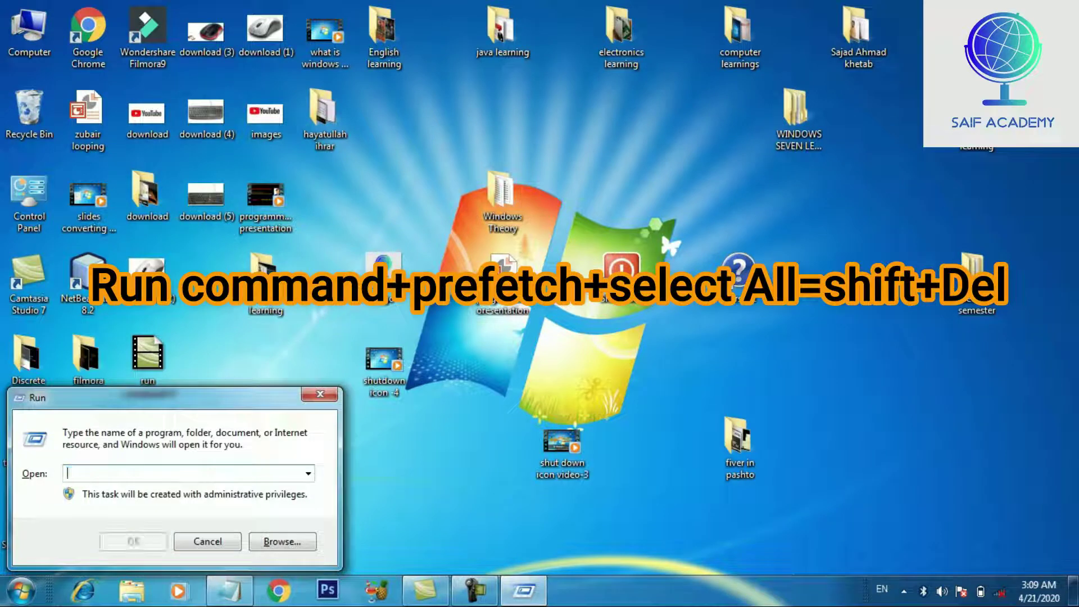
pyautogui.write('pre')
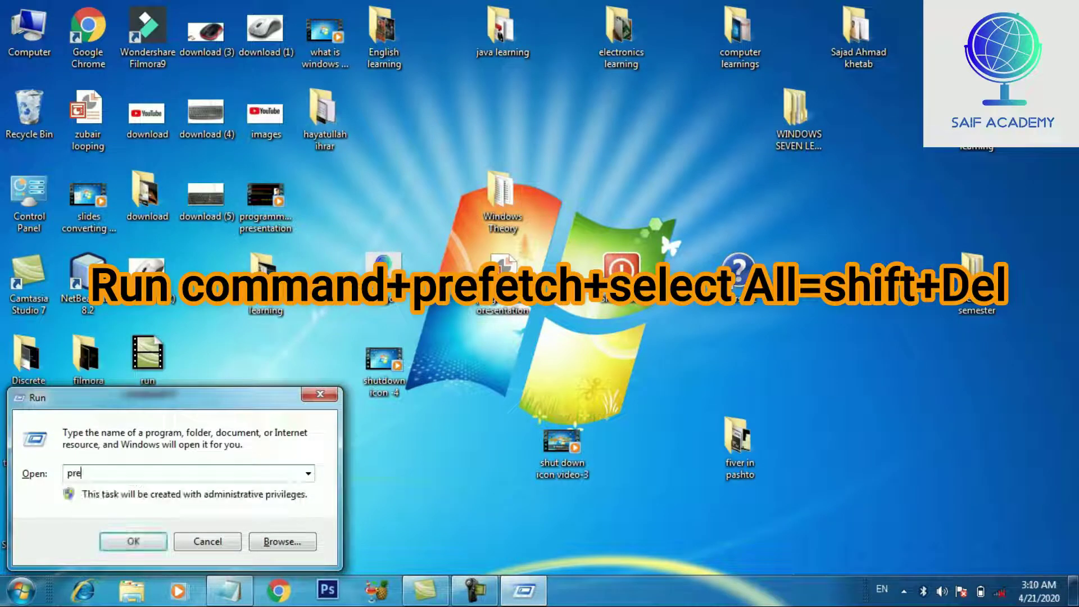
pyautogui.write('fetch')
pyautogui.press('Return')
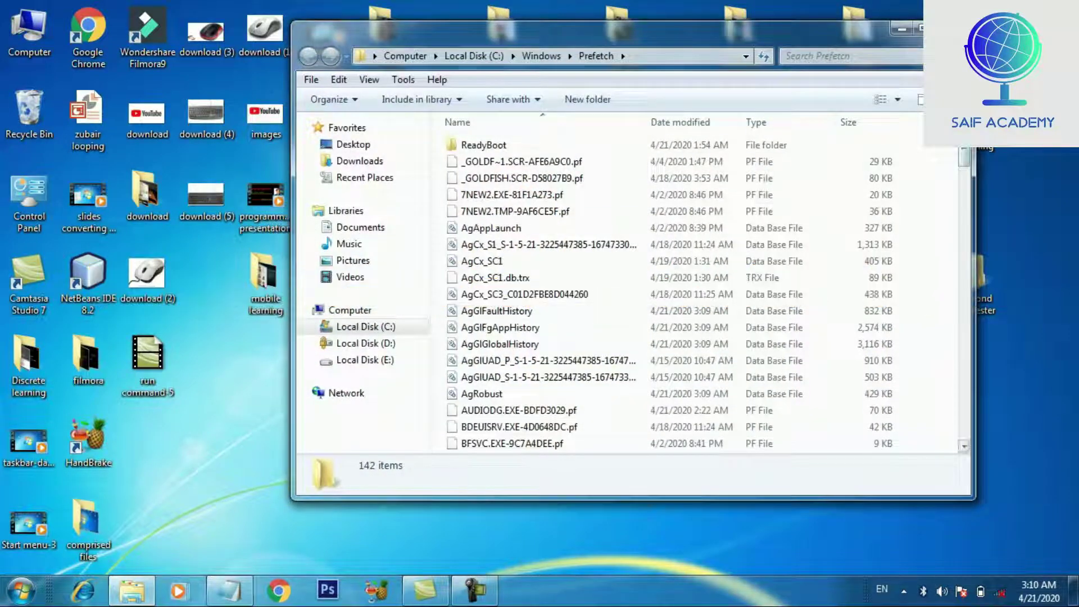
pyautogui.scroll(-20, 809, 134)
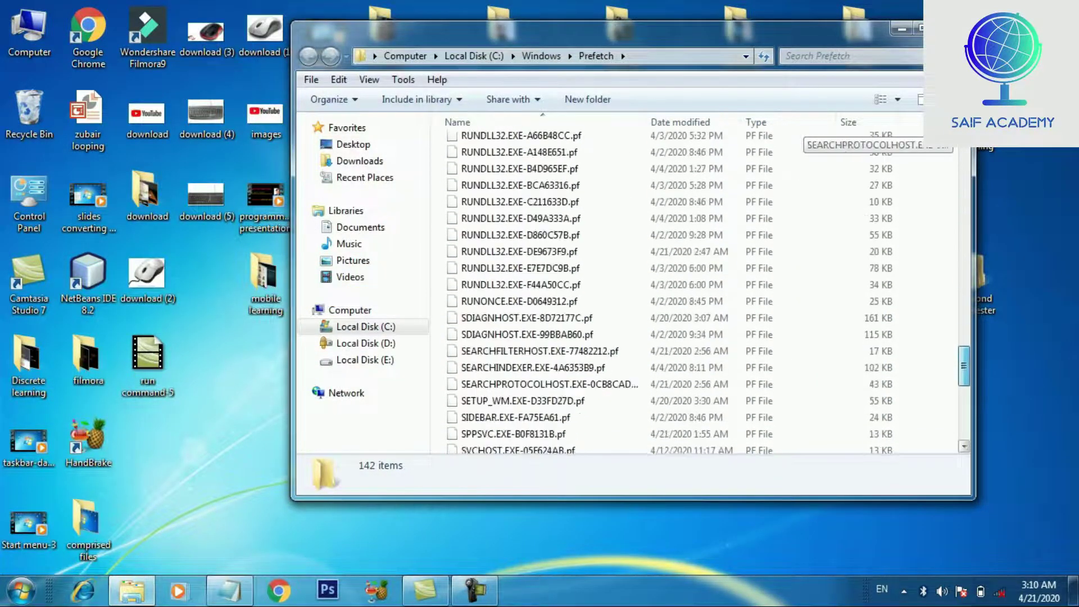
pyautogui.scroll(20, 809, 135)
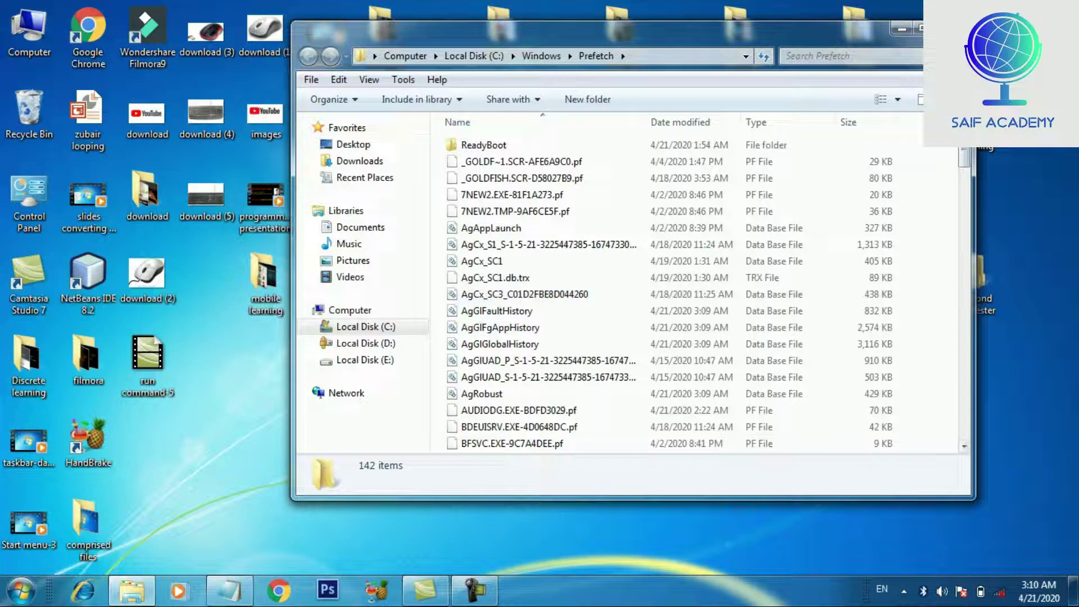
# Open the On-Screen Keyboard with the run command osk, activate its Shift and Del keys, and close it.
pyautogui.press('super+r')
pyautogui.press('BackSpace')
pyautogui.write('s')
pyautogui.press('BackSpace')
pyautogui.write('osk')
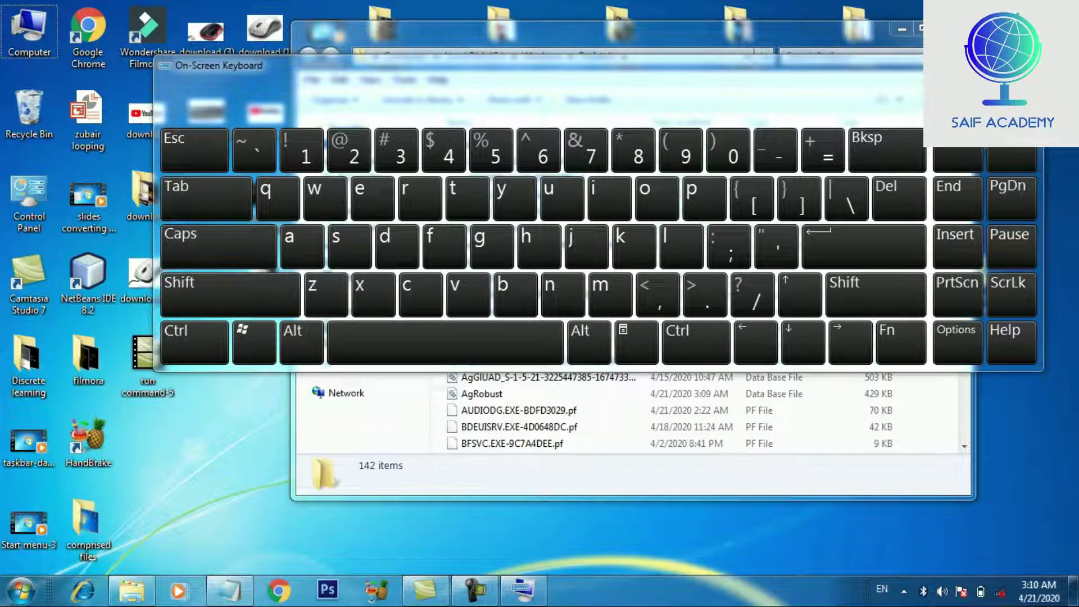
pyautogui.click(876, 295)
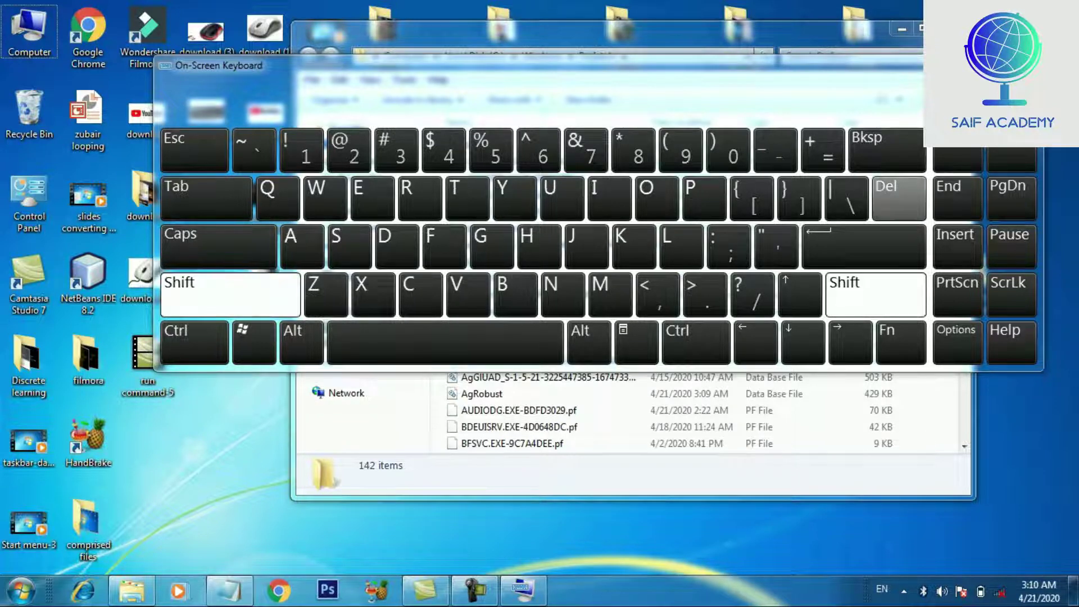
pyautogui.click(900, 199)
pyautogui.click(1021, 62)
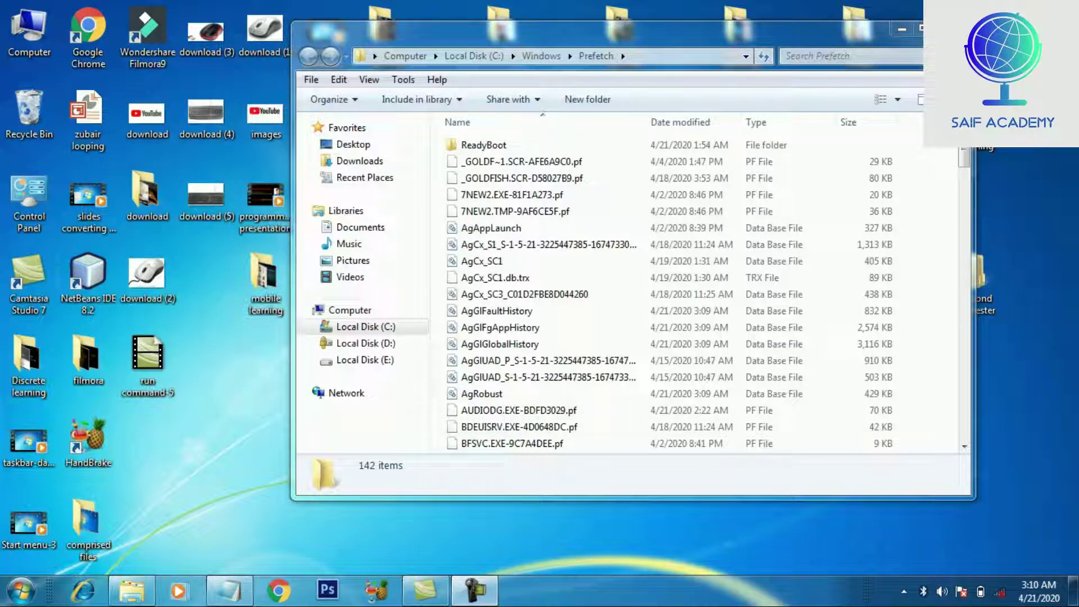
# Select all items in the Prefetch folder and delete them permanently.
pyautogui.scroll(-5, 646, 272)
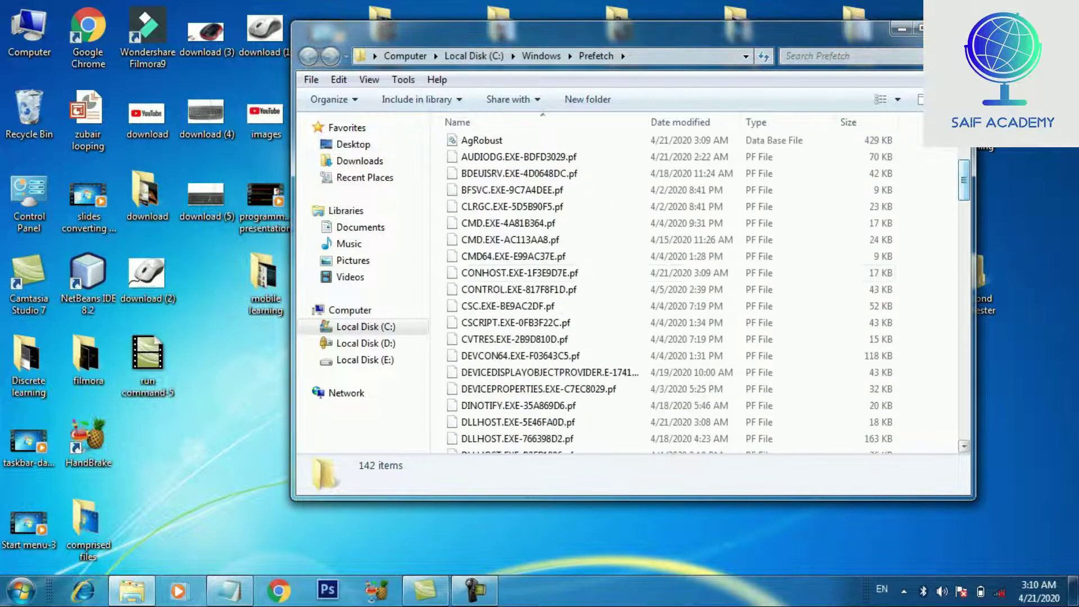
pyautogui.hotkey('ctrl', 'a')
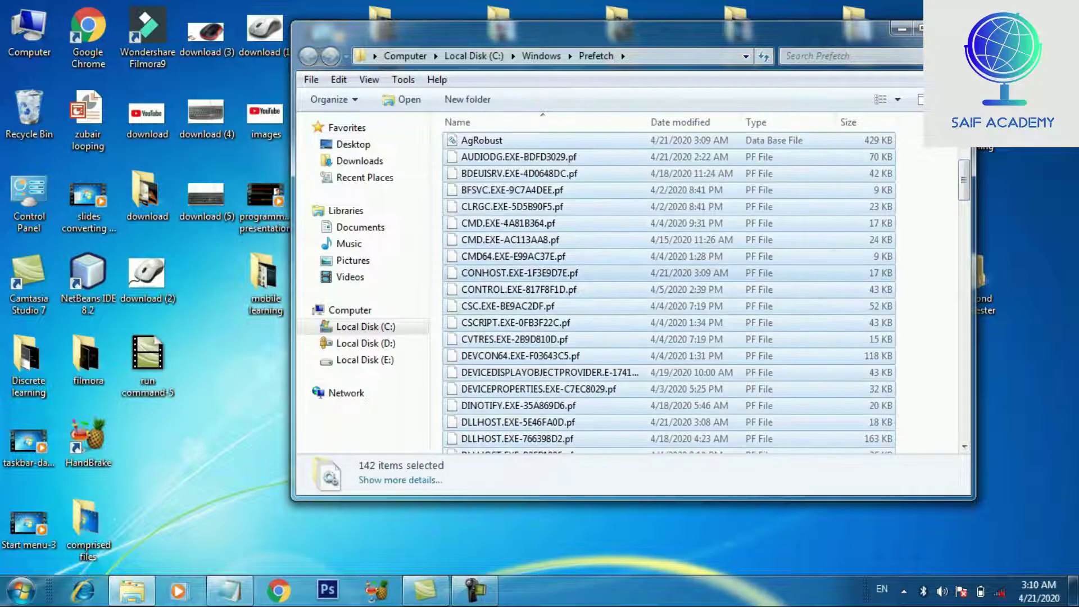
pyautogui.hotkey('shift', 'Delete')
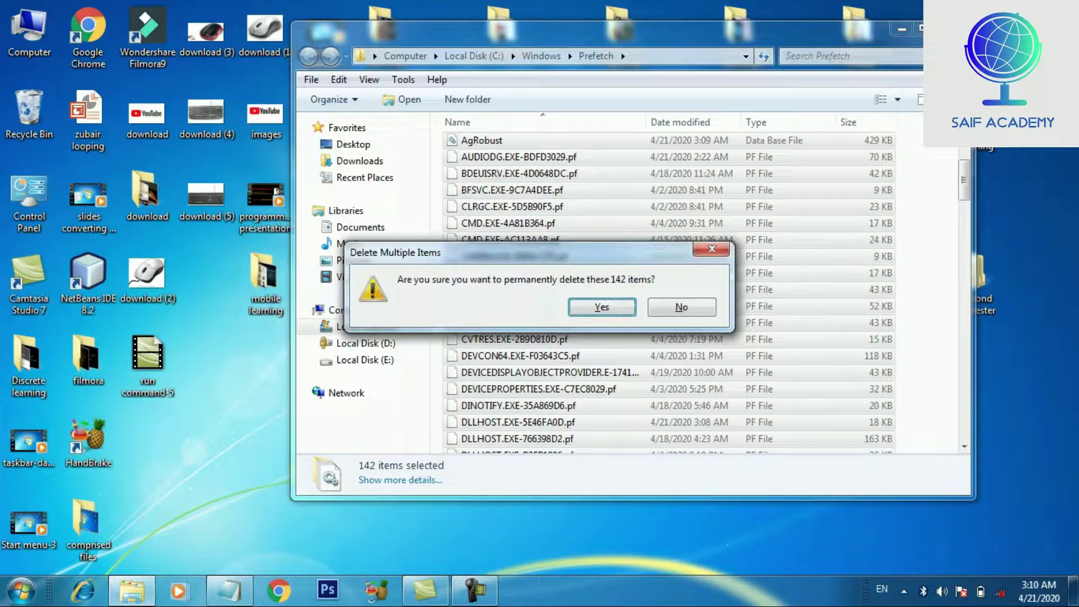
pyautogui.press('Return')
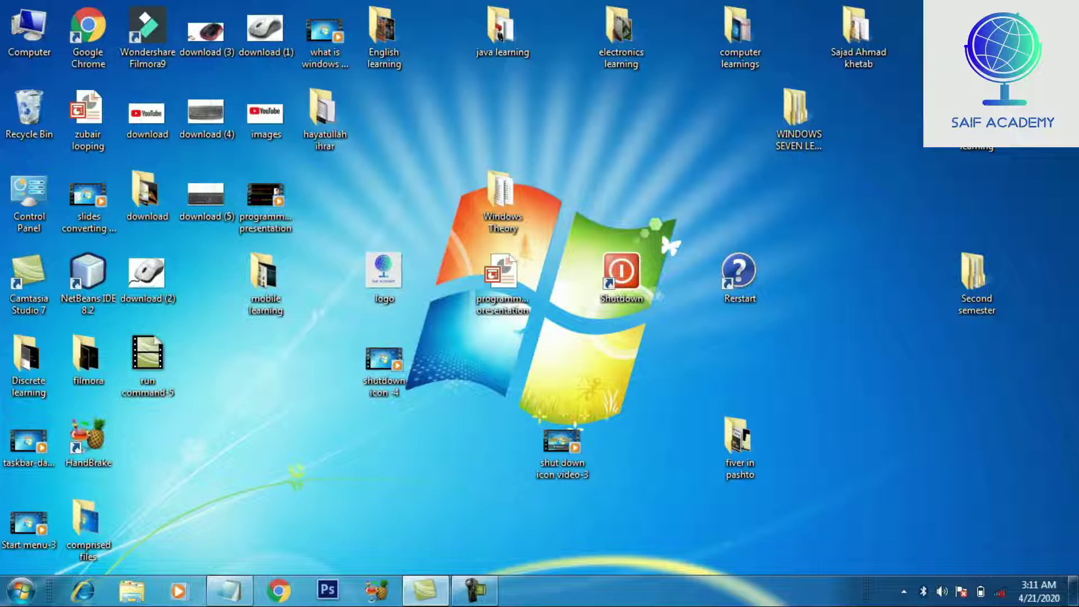
# Open the user's Temp folder with the run command %temp%.
pyautogui.press('super+r')
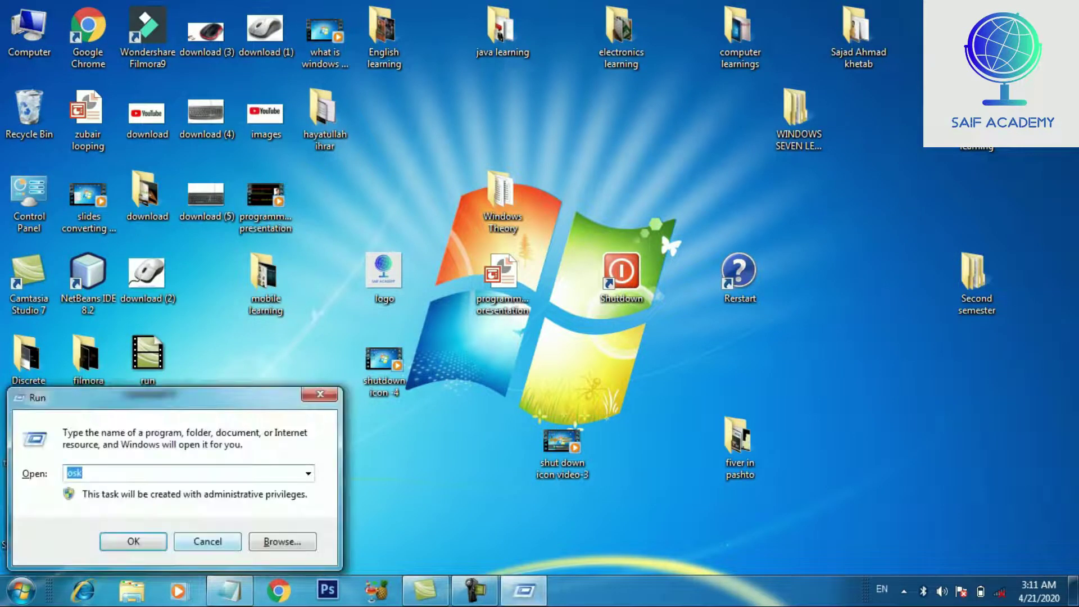
pyautogui.press('BackSpace')
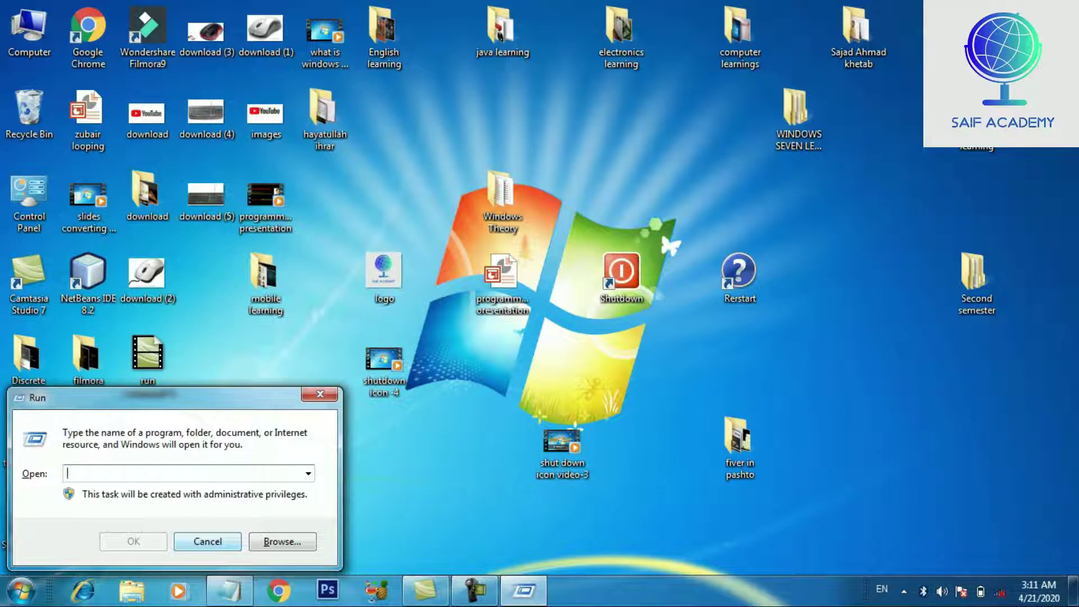
pyautogui.write('%')
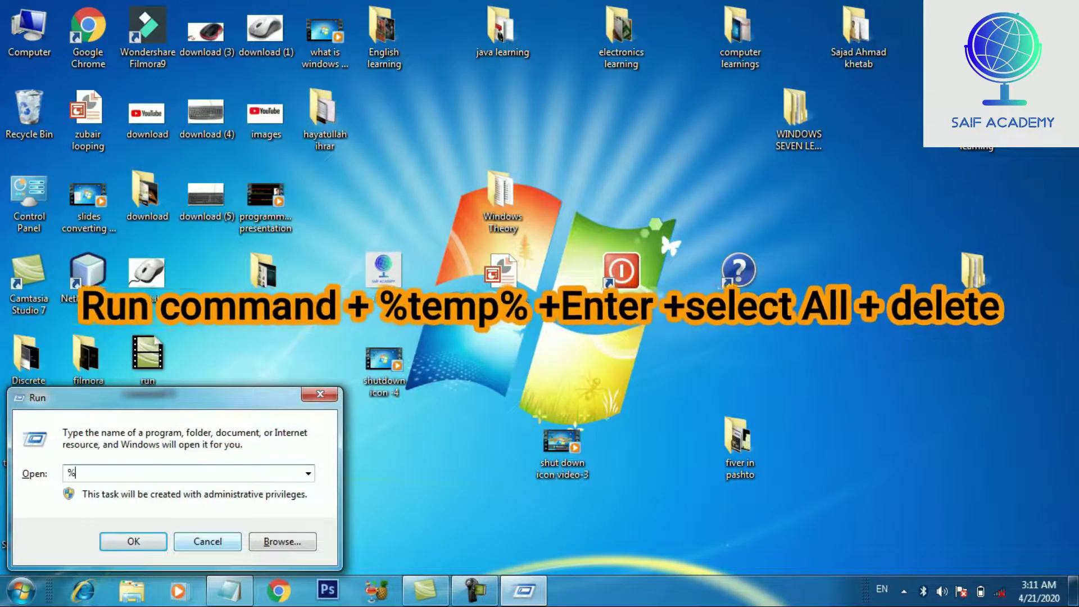
pyautogui.press('BackSpace')
pyautogui.write('5')
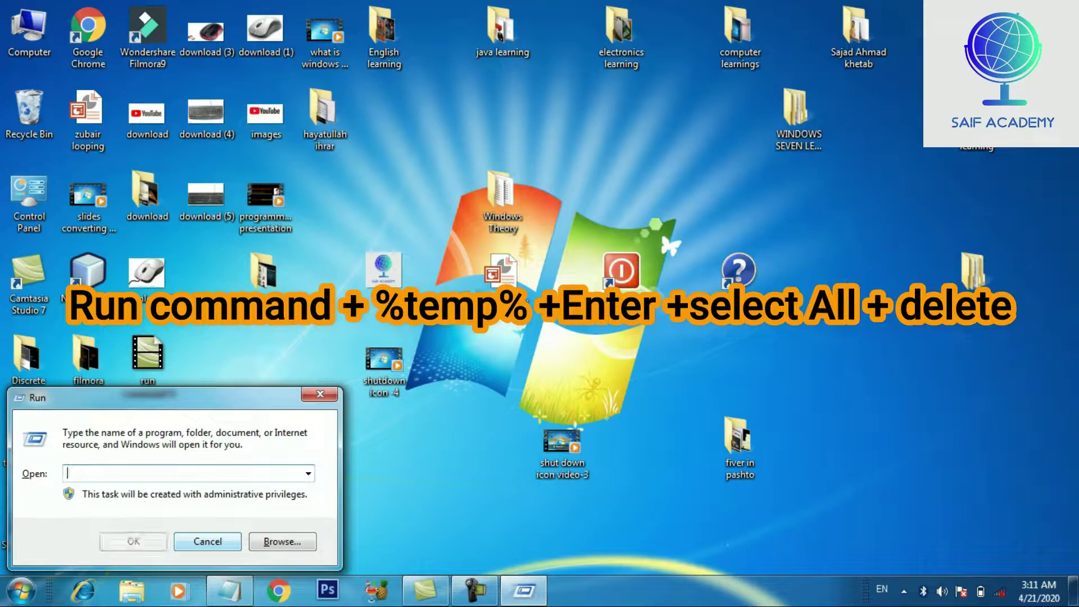
pyautogui.press('BackSpace')
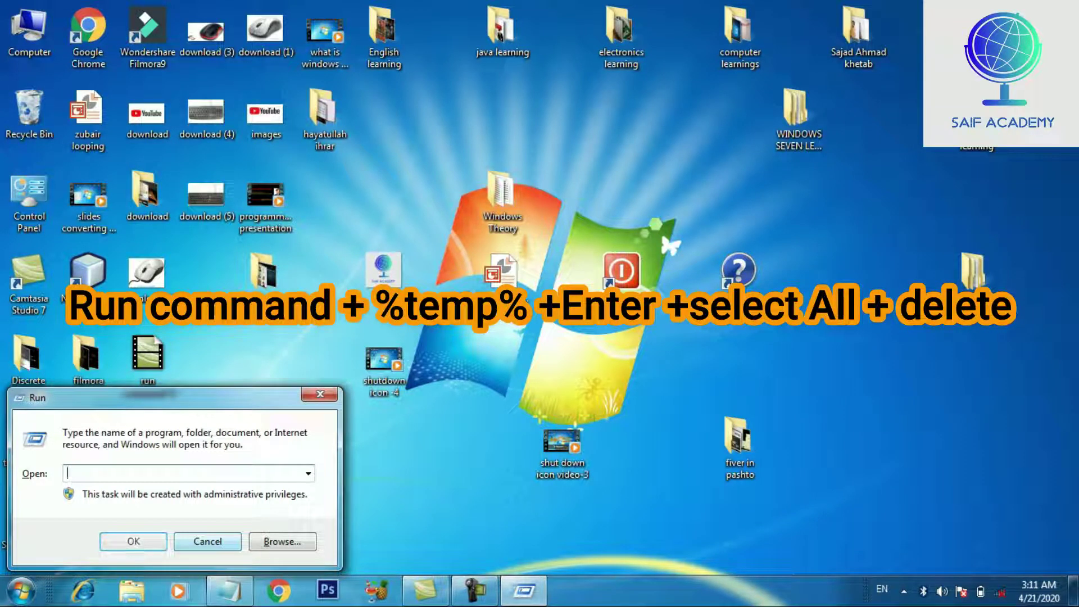
pyautogui.write('%')
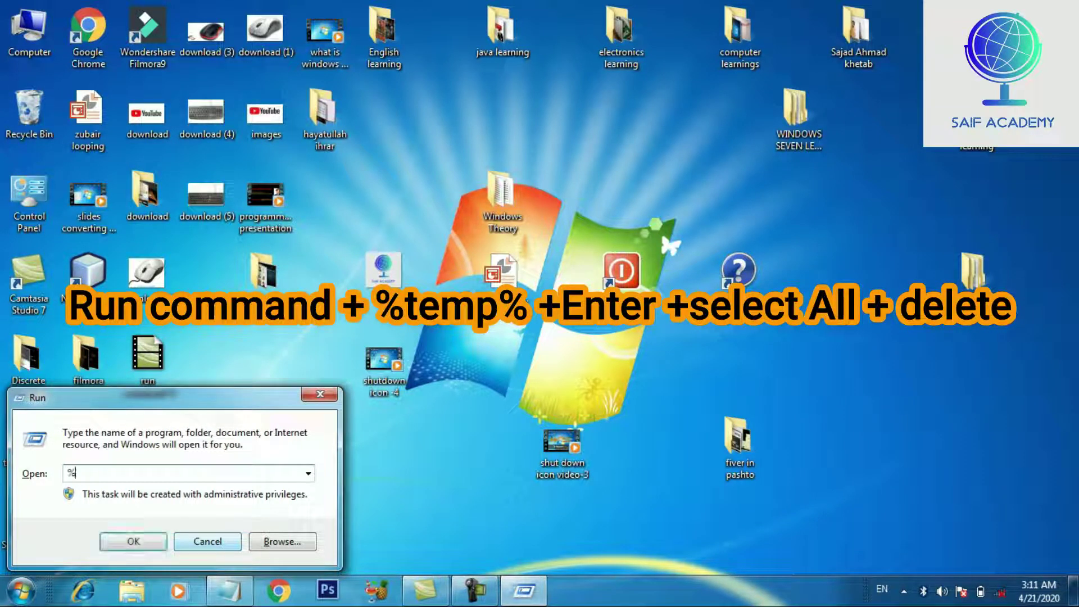
pyautogui.write('temp%')
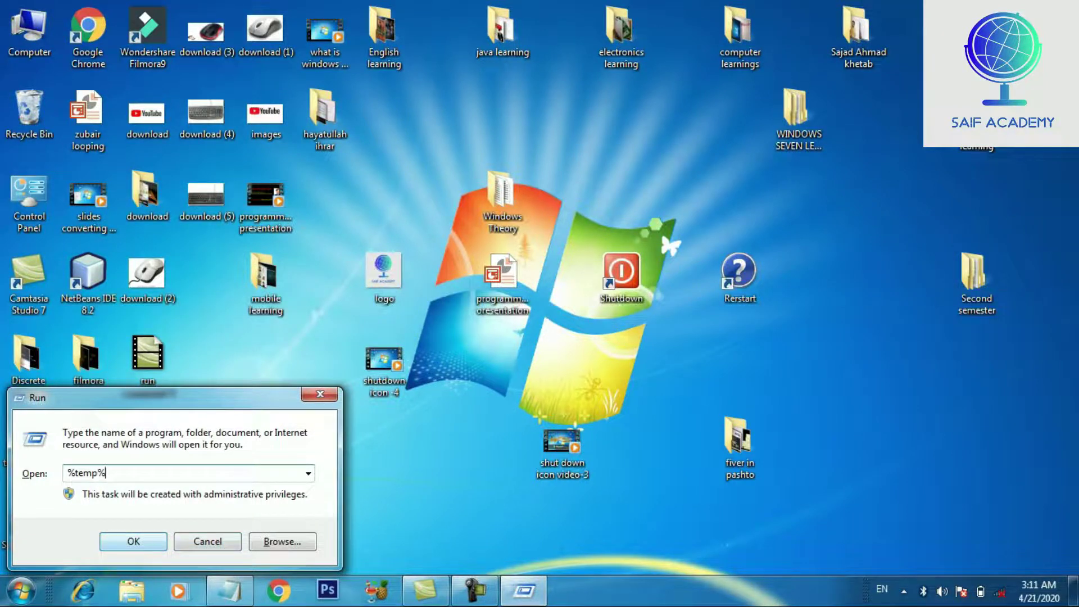
pyautogui.press('Return')
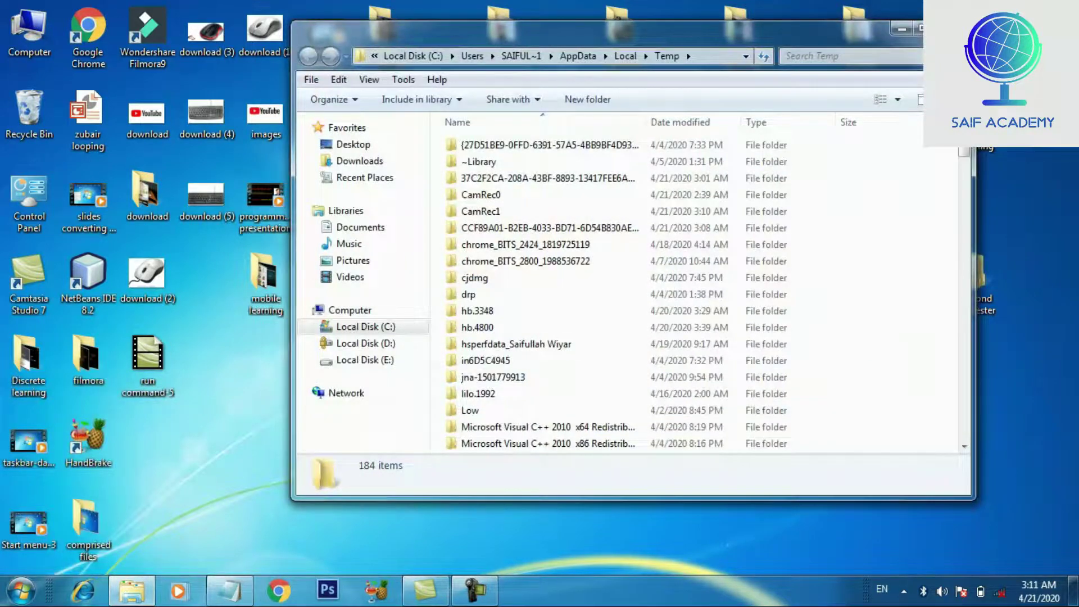
# Move all items in the Temp folder to the Recycle Bin, applying the access-denied choice to all current items.
pyautogui.hotkey('ctrl', 'a')
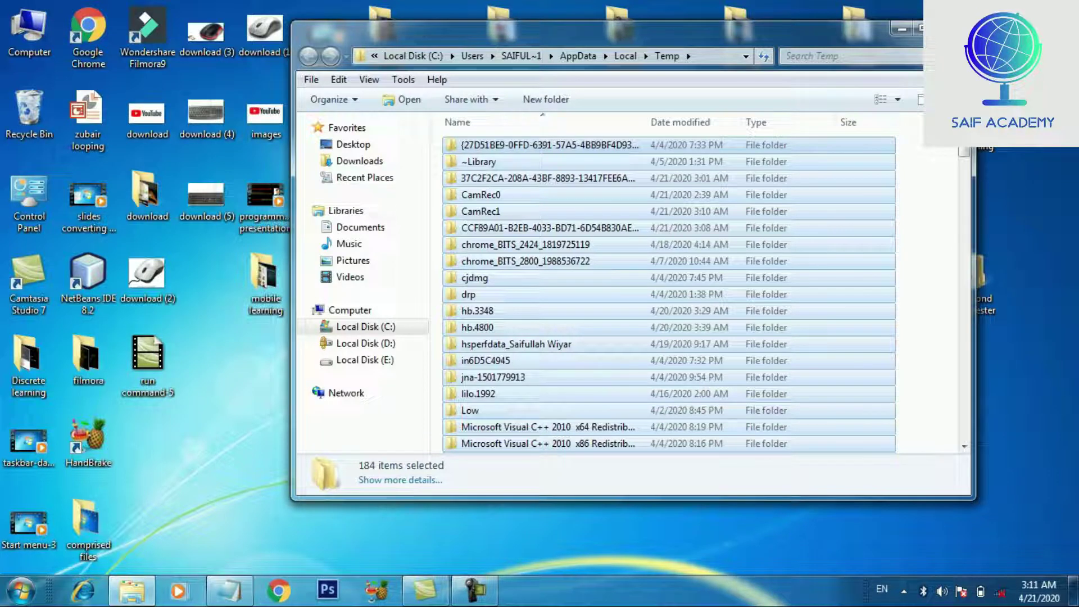
pyautogui.press('Delete')
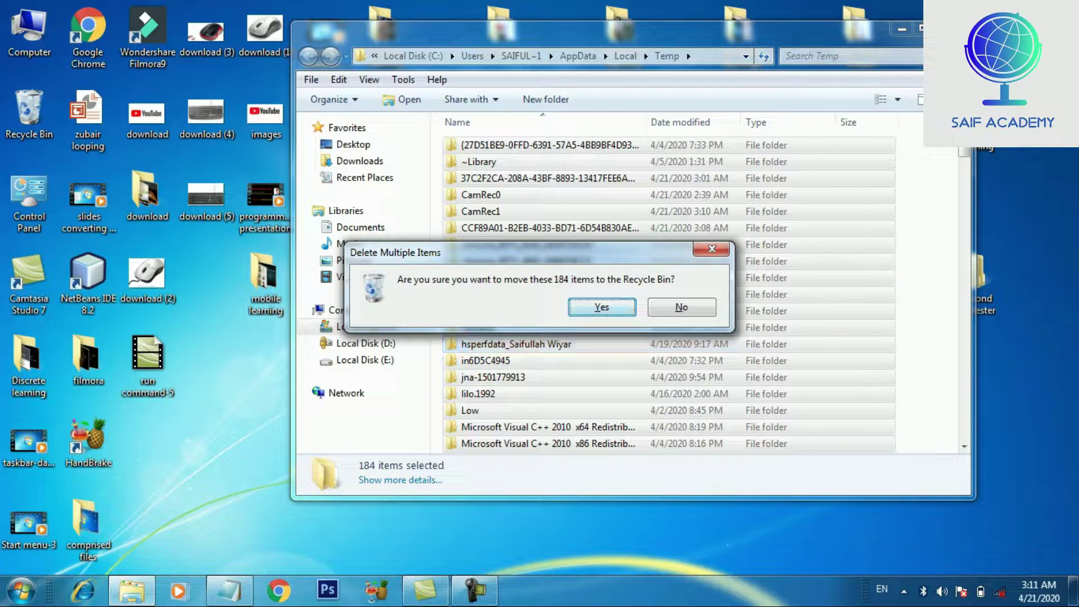
pyautogui.press('Return')
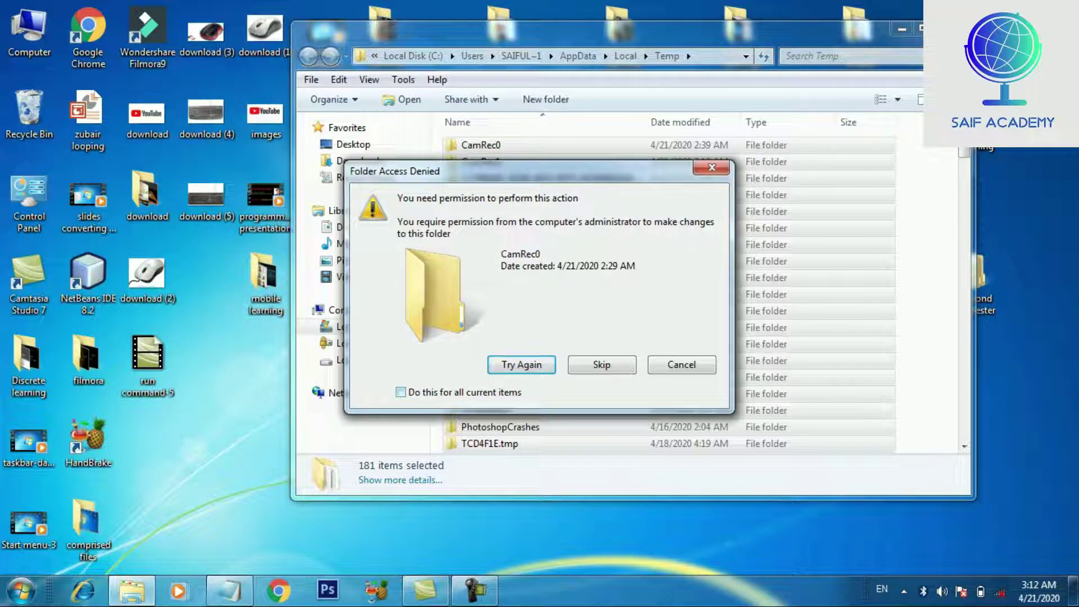
pyautogui.click(400, 392)
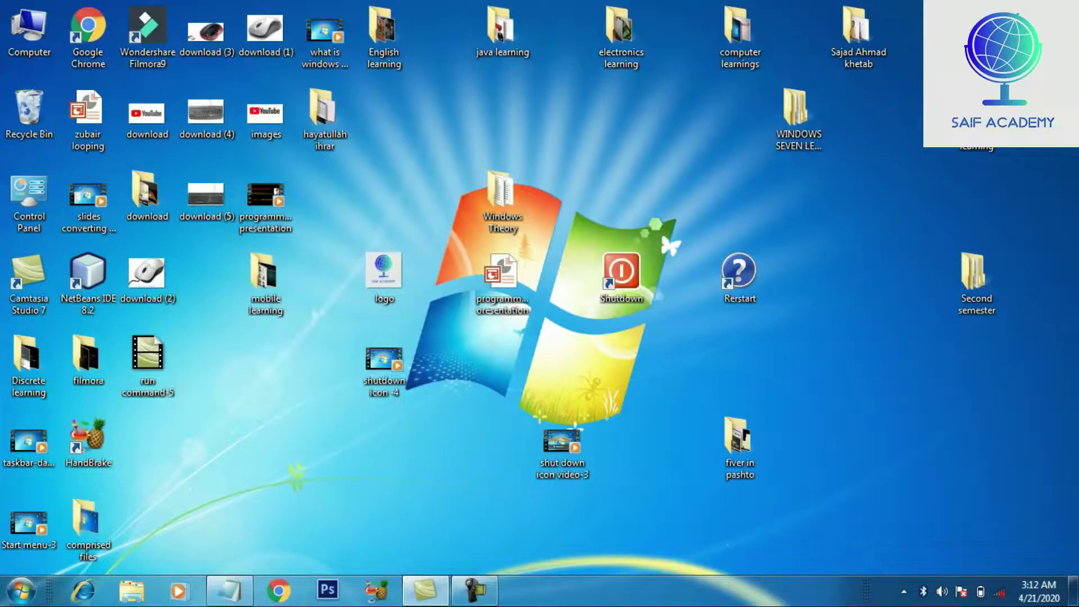
# Refresh the desktop and open the Recent folder with the run command recent.
pyautogui.rightClick(838, 310)
pyautogui.click(894, 356)
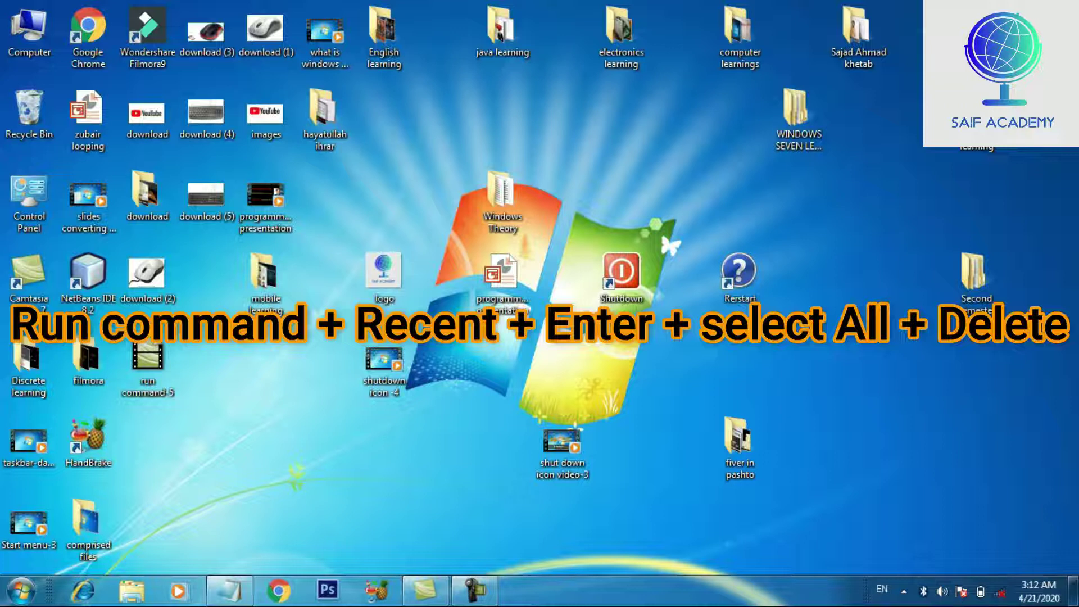
pyautogui.press('super+r')
pyautogui.press('BackSpace')
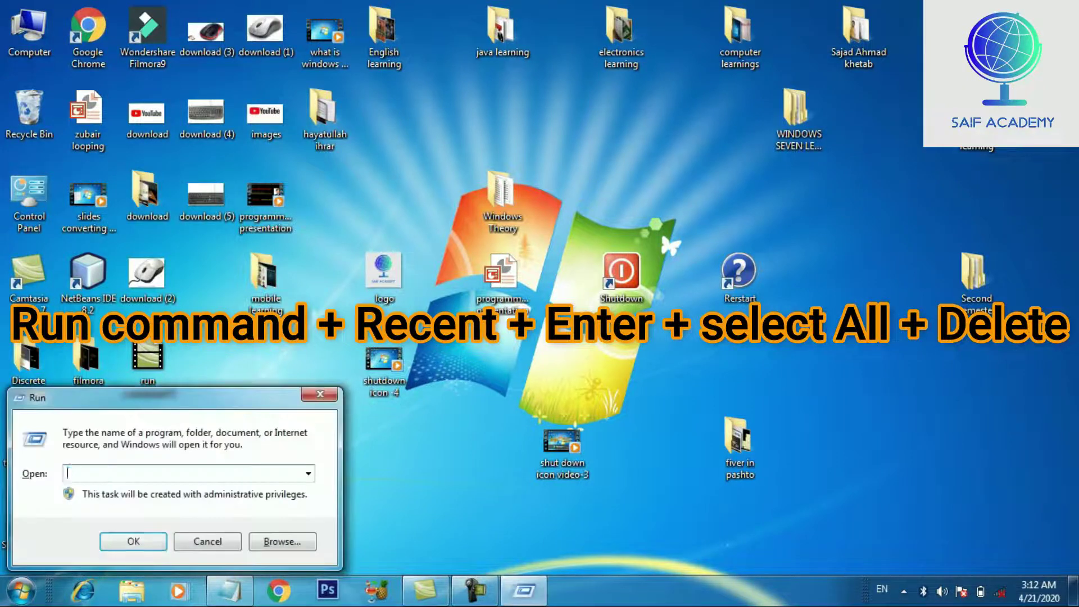
pyautogui.write('recew')
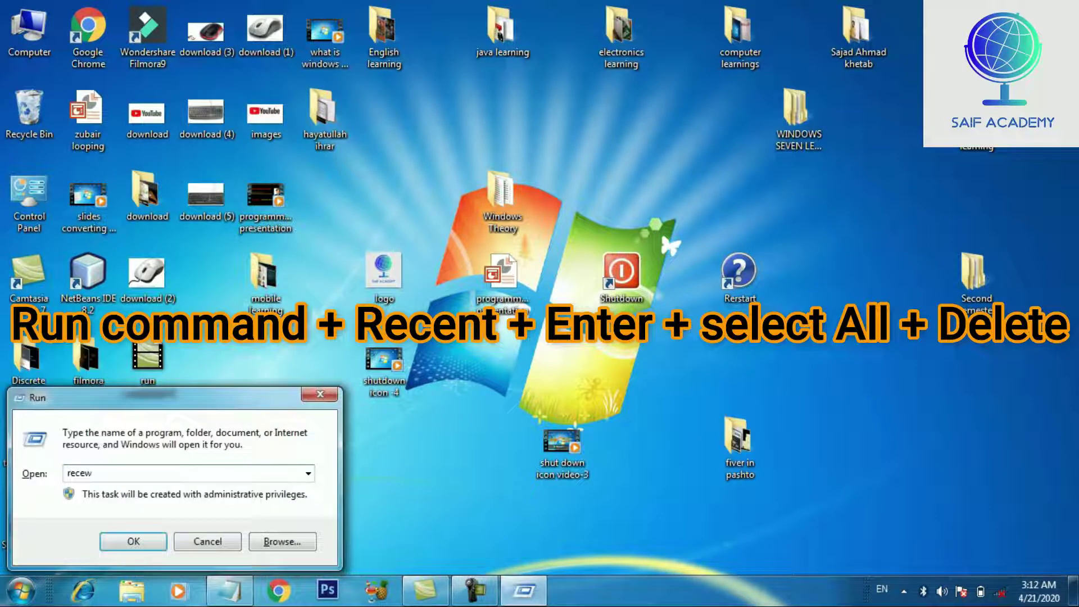
pyautogui.press('BackSpace')
pyautogui.write('nt')
pyautogui.press('Return')
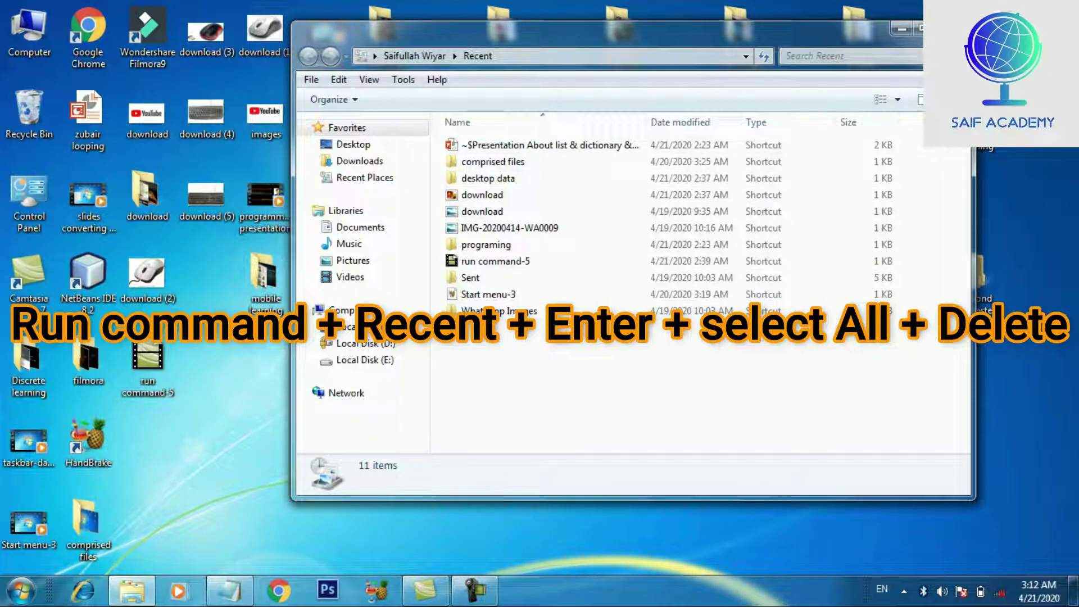
# Delete all shortcuts in the Recent folder and close its window.
pyautogui.hotkey('ctrl', 'a')
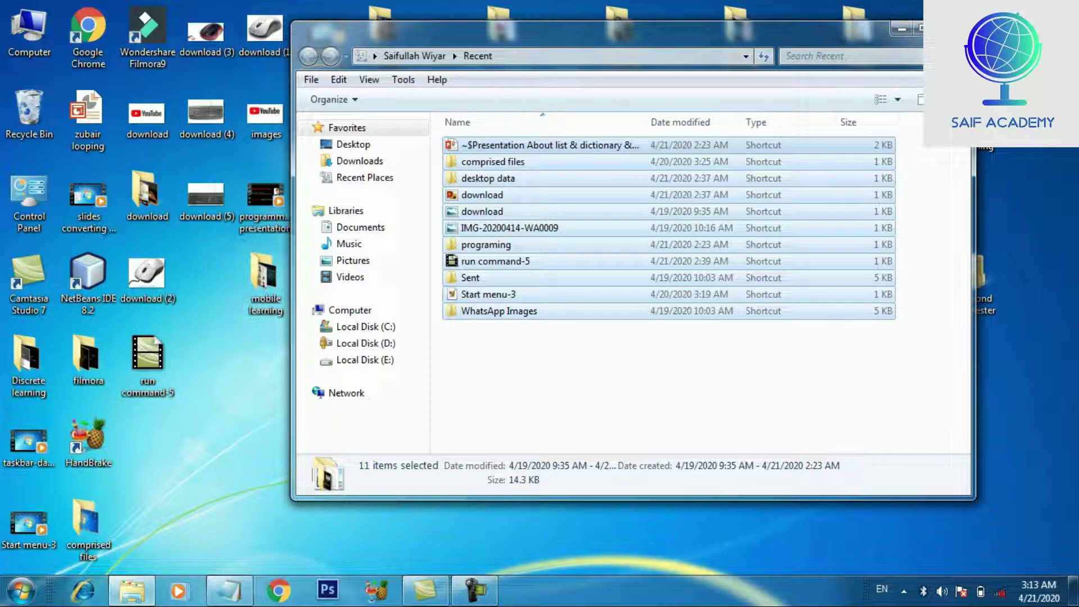
pyautogui.press('Delete')
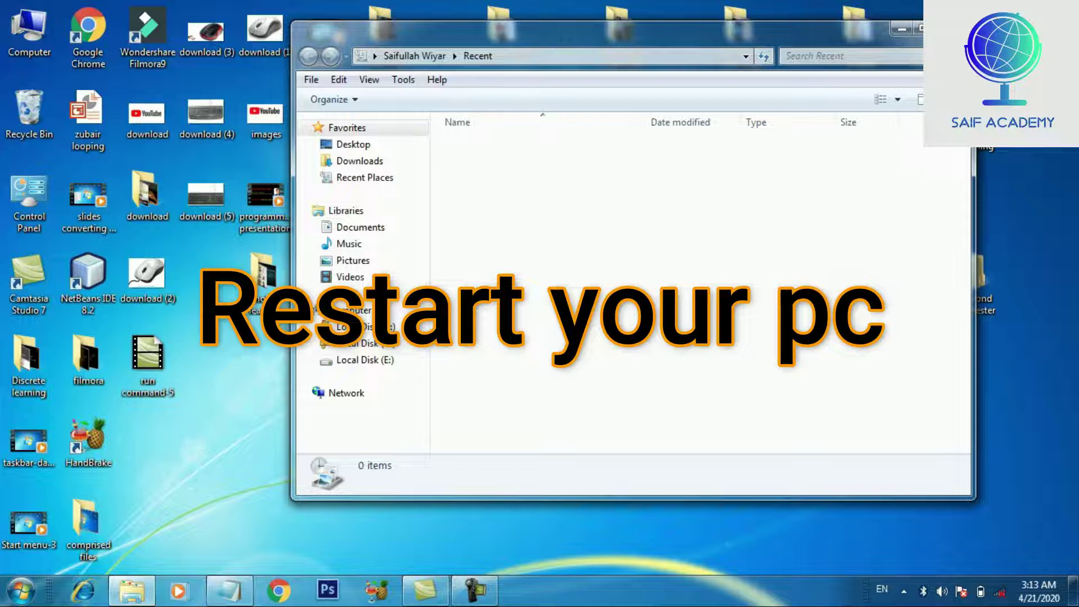
pyautogui.click(952, 28)
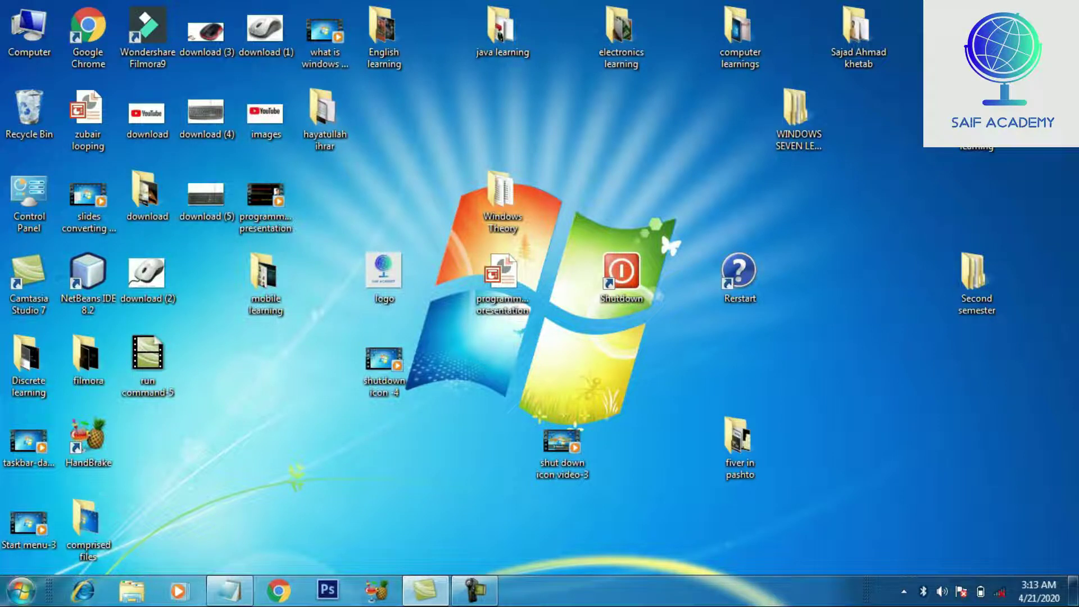
# Bring up the power options for restarting the computer.
pyautogui.click(22, 590)
pyautogui.moveTo(275, 550)
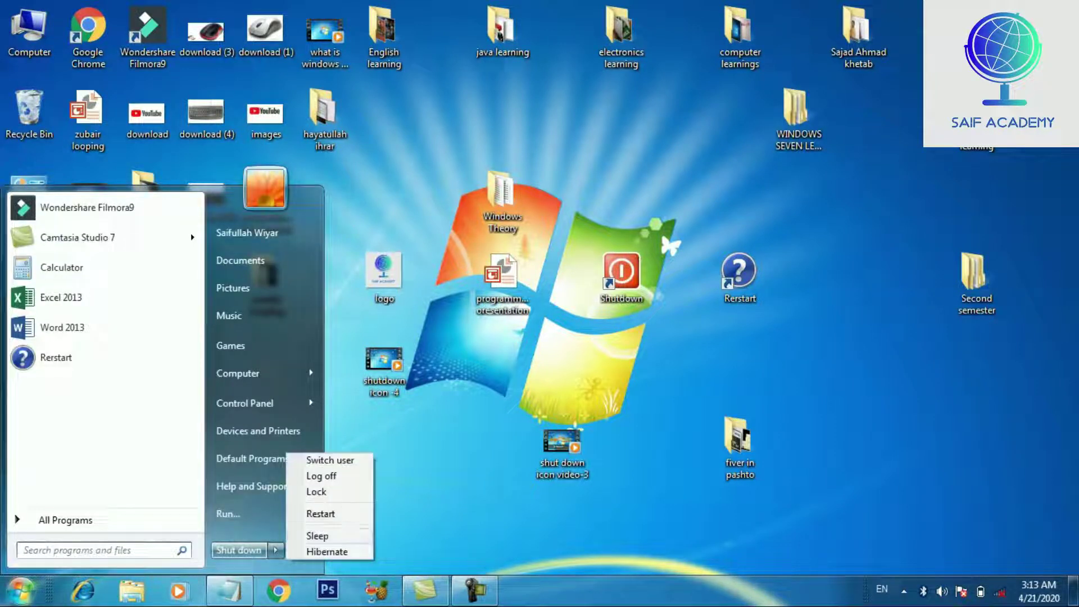